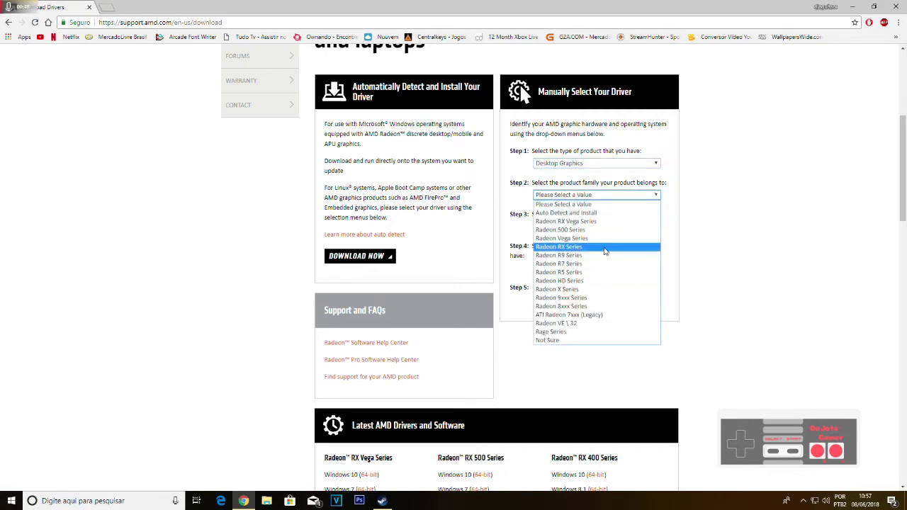
Look up the AMD desktop graphics driver for the Radeon RX Series, Radeon RX 4xx Series, on Windows 10 - 64 Bit
{"action": "left_click", "coordinate": [604, 247]}
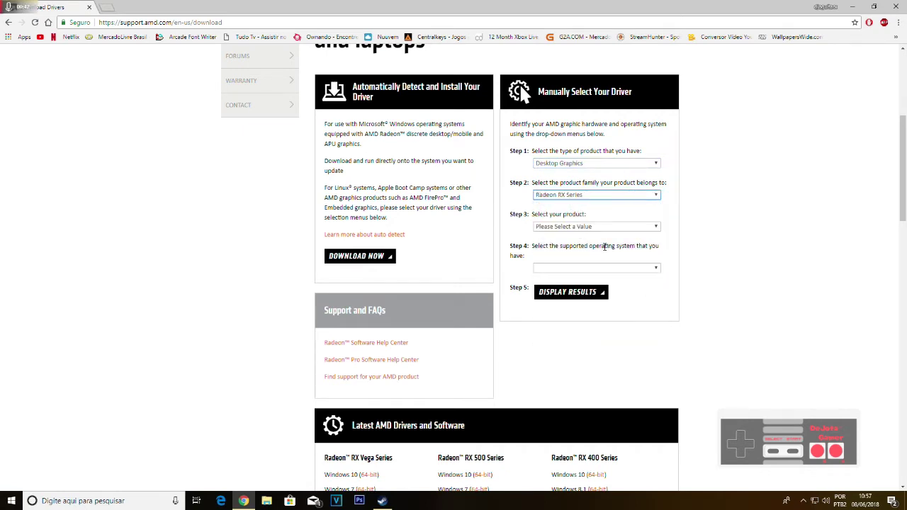
{"action": "left_click", "coordinate": [655, 227]}
{"action": "left_click", "coordinate": [624, 253]}
{"action": "left_click", "coordinate": [636, 271]}
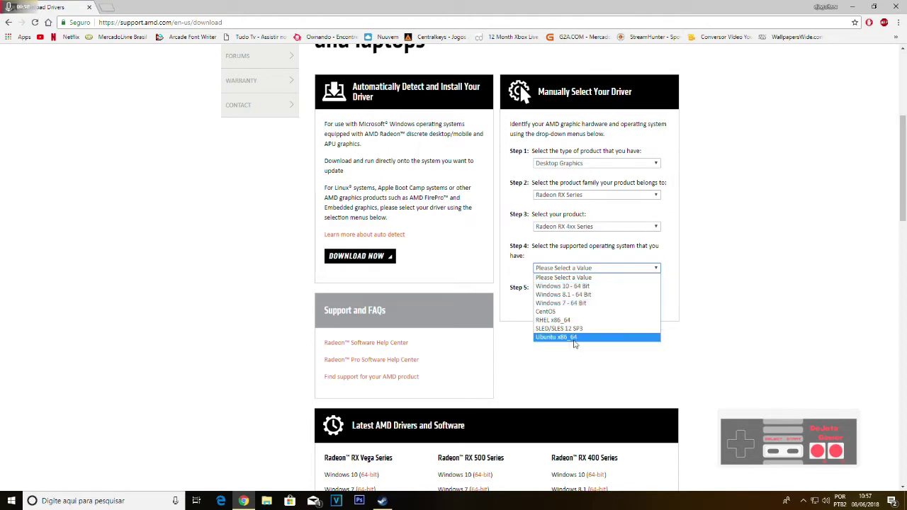
{"action": "left_click", "coordinate": [560, 286]}
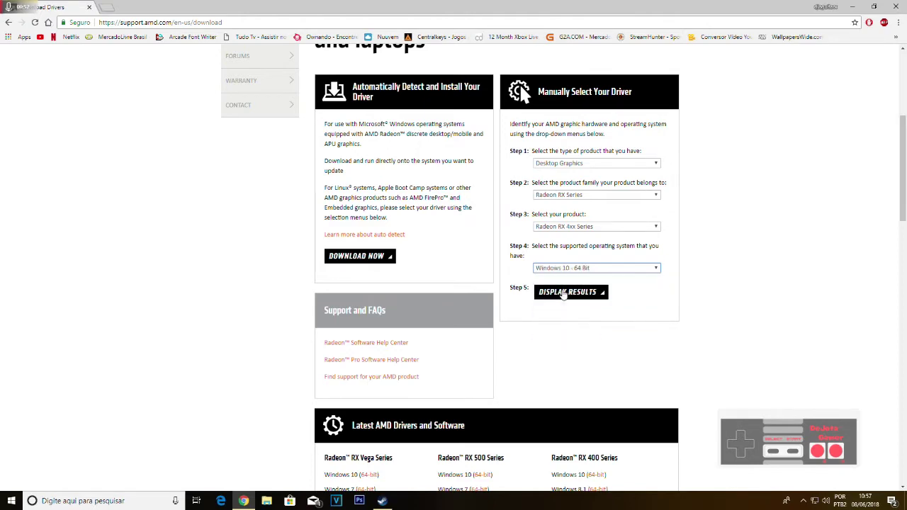
{"action": "left_click", "coordinate": [564, 292]}
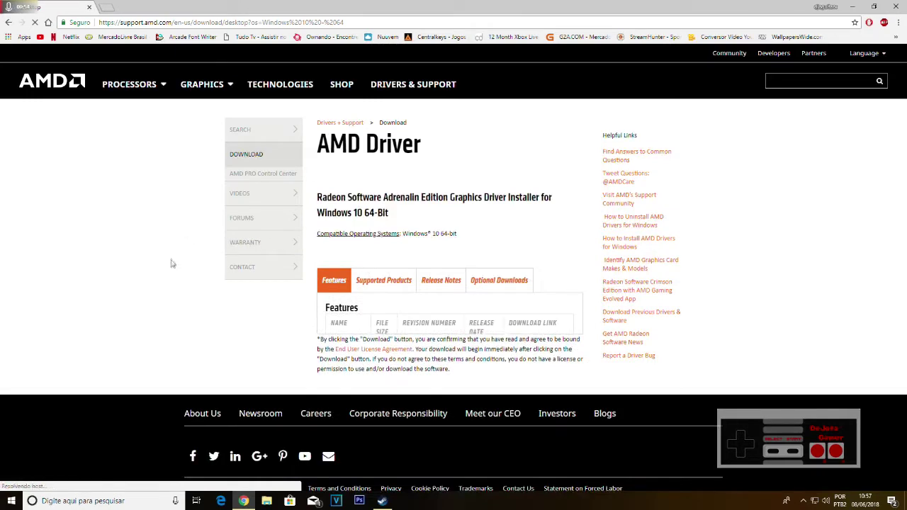
{"action": "scroll", "coordinate": [170, 265], "scroll_direction": "down", "scroll_amount": 2}
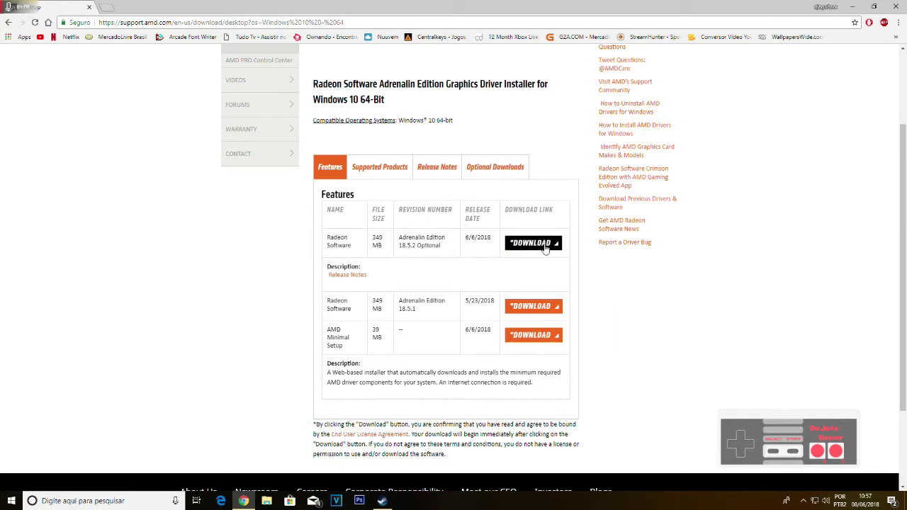
Close the browser and bring up the ReLive recording (Gravação) settings in AMD Radeon Settings
{"action": "left_click", "coordinate": [899, 8]}
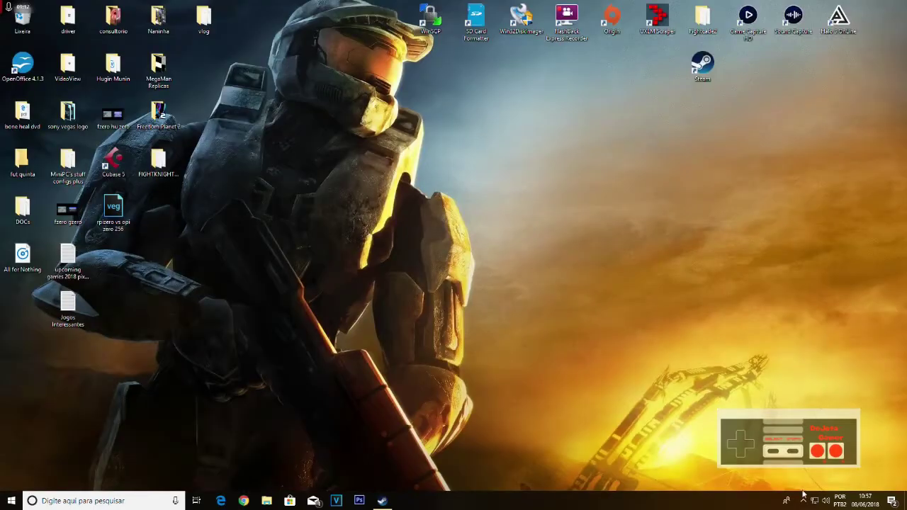
{"action": "left_click", "coordinate": [803, 502]}
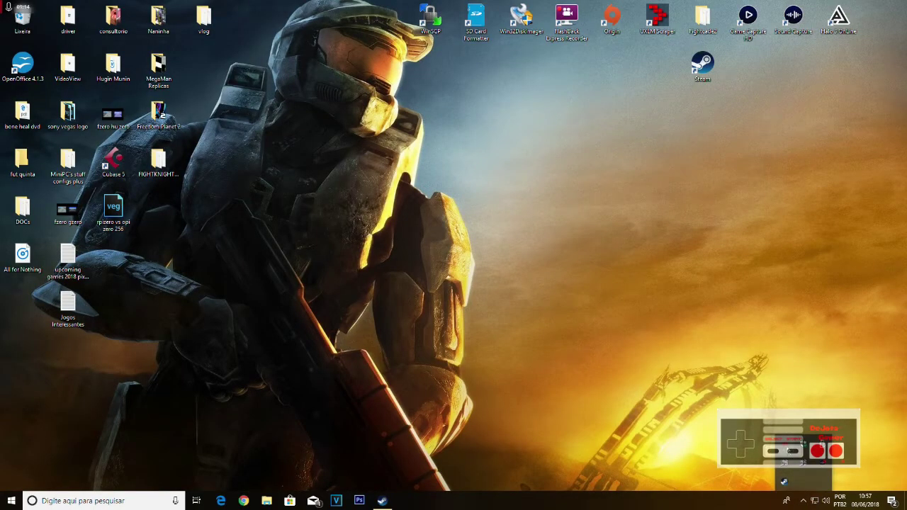
{"action": "right_click", "coordinate": [789, 442]}
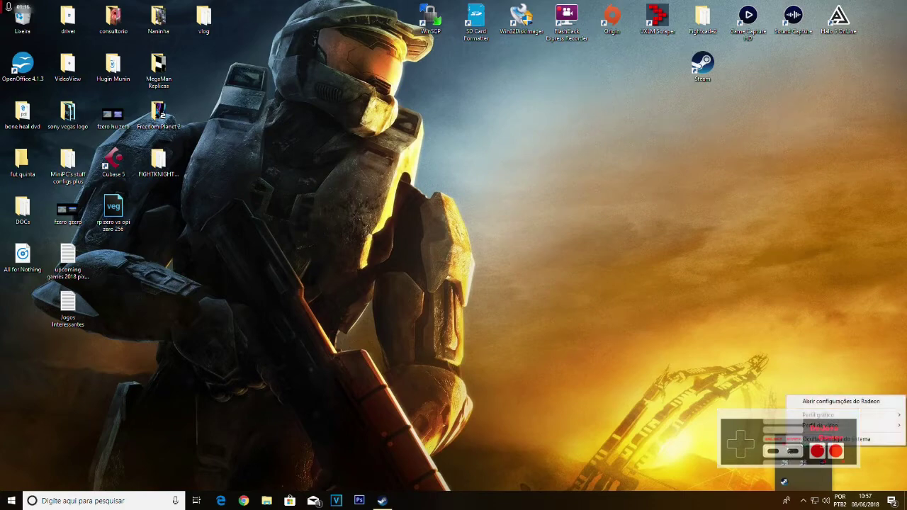
{"action": "left_click", "coordinate": [816, 404]}
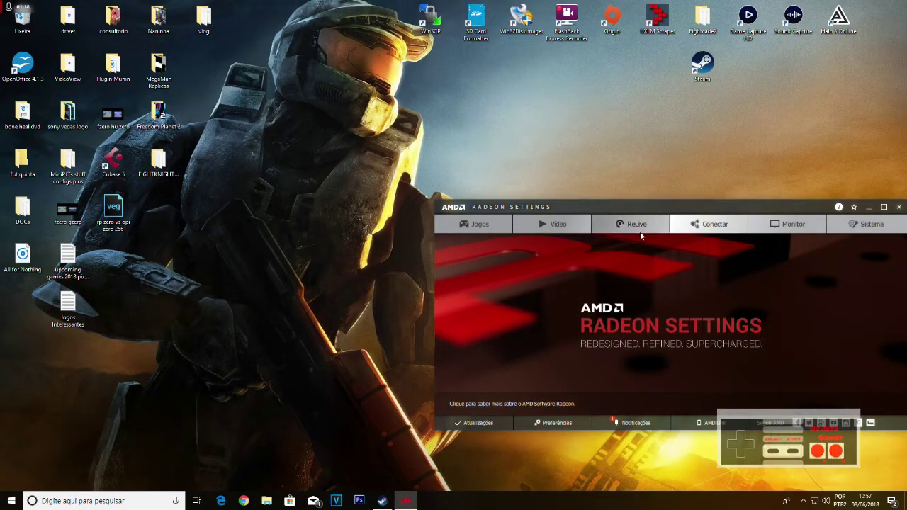
{"action": "left_click_drag", "start_coordinate": [639, 209], "coordinate": [407, 122]}
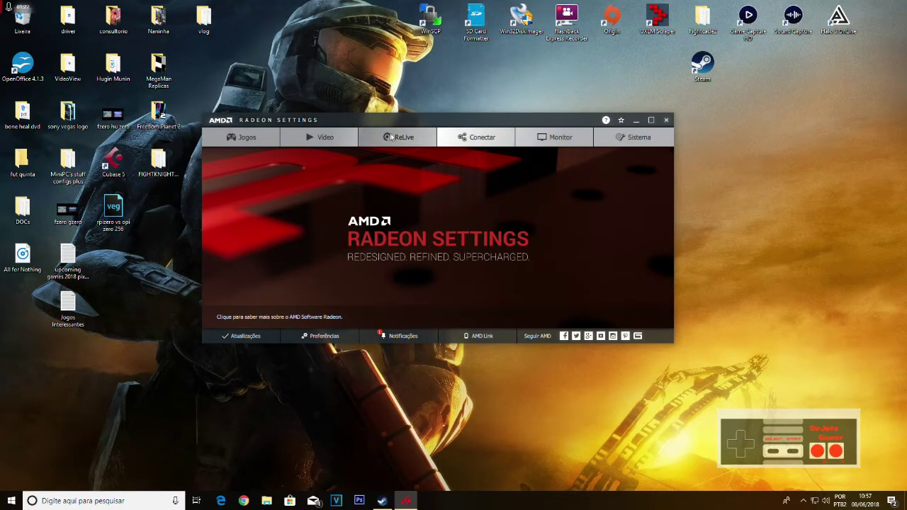
{"action": "left_click", "coordinate": [405, 140]}
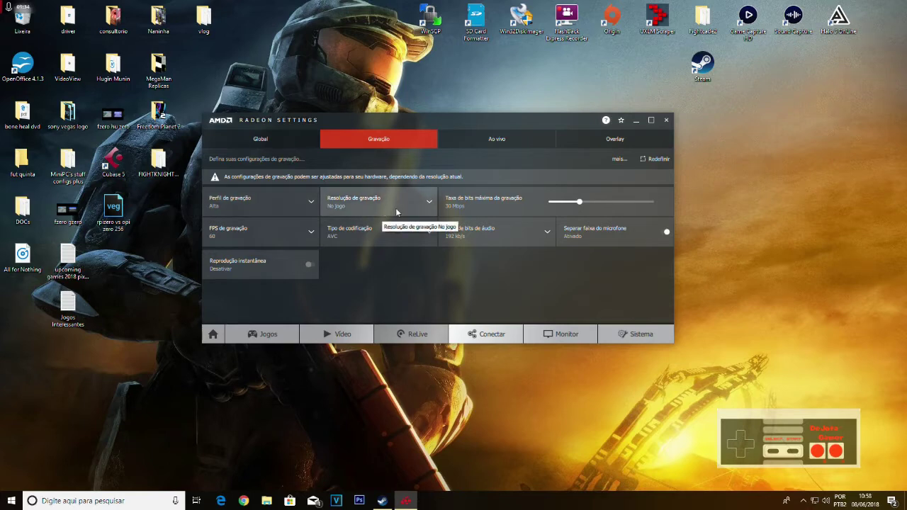
Review the available choices for recording resolution, encoding type and audio bitrate without changing them
{"action": "left_click", "coordinate": [427, 211]}
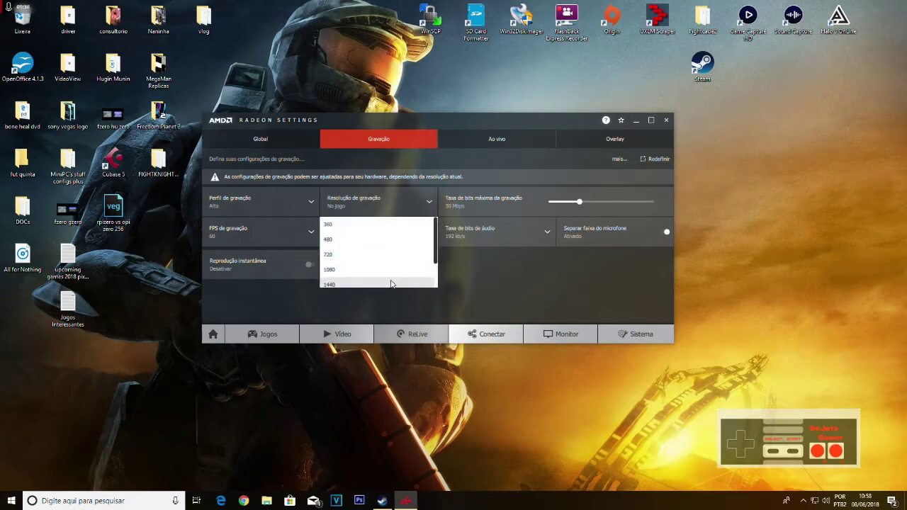
{"action": "scroll", "coordinate": [416, 252], "scroll_direction": "down", "scroll_amount": 1}
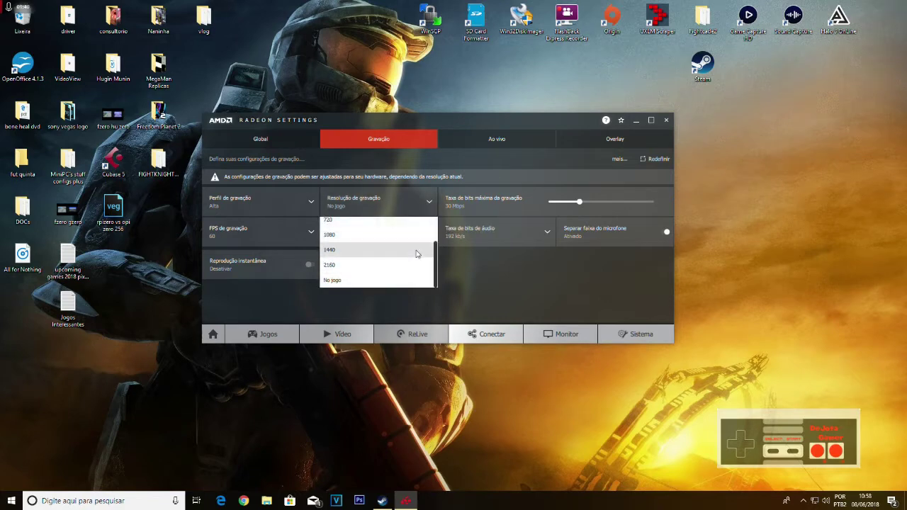
{"action": "left_click", "coordinate": [491, 291]}
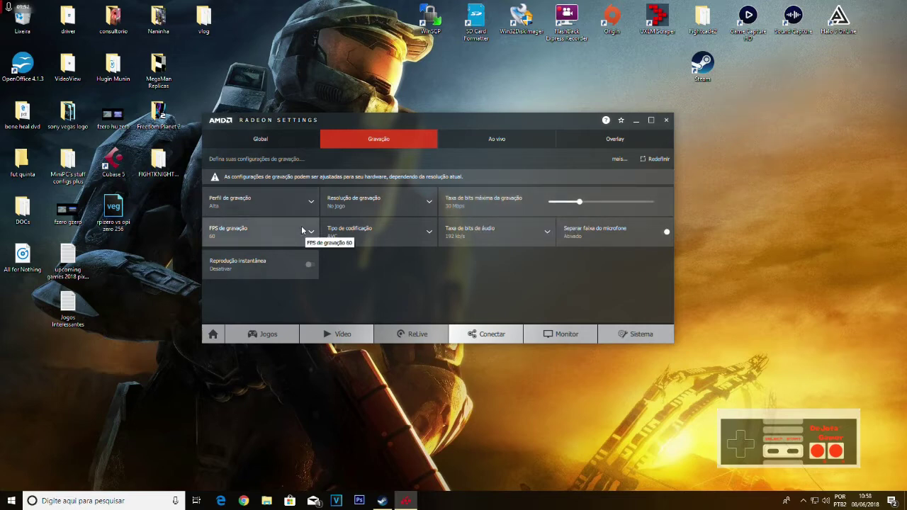
{"action": "left_click", "coordinate": [429, 237]}
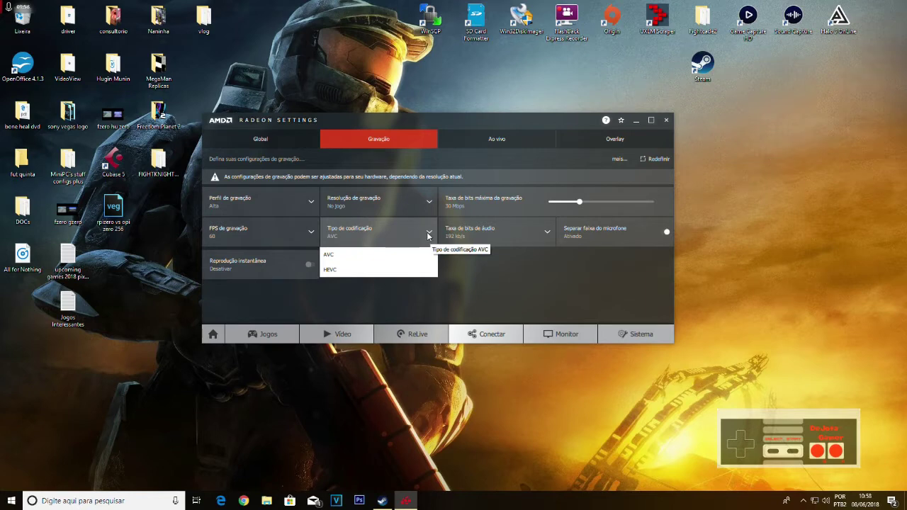
{"action": "left_click", "coordinate": [473, 267]}
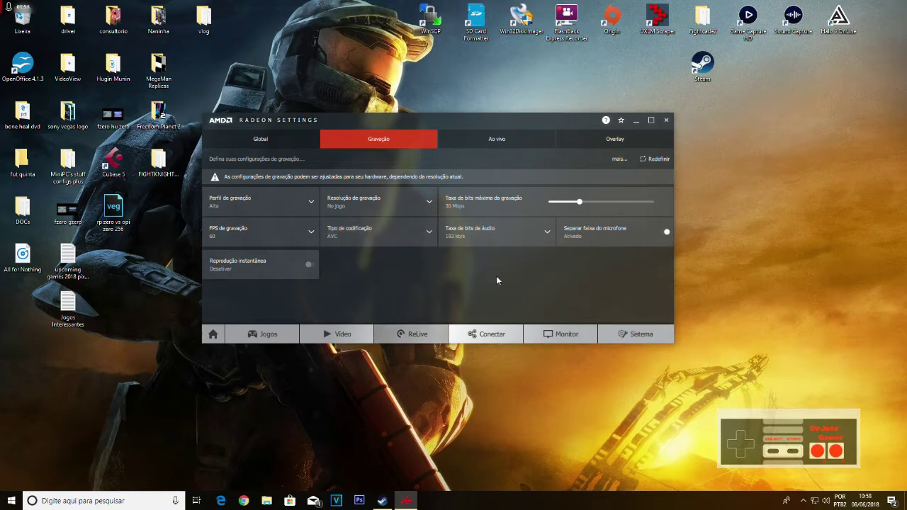
{"action": "left_click", "coordinate": [549, 234]}
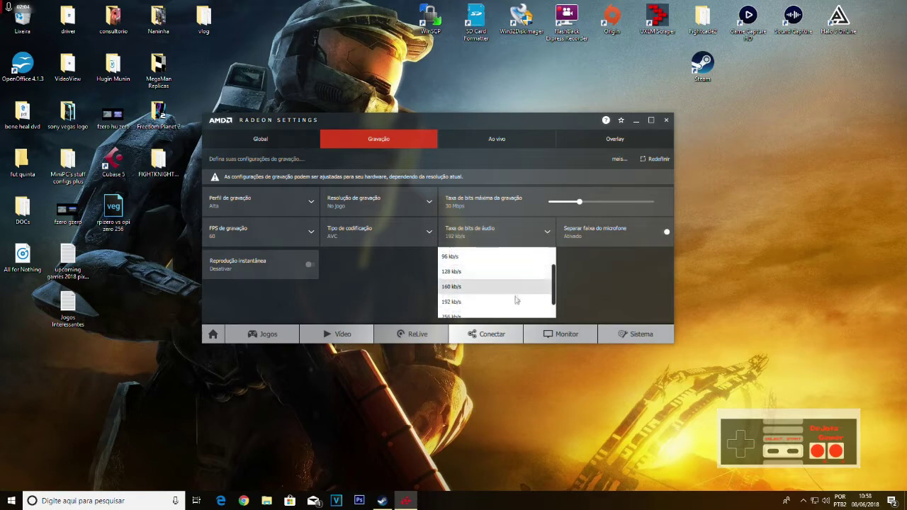
{"action": "scroll", "coordinate": [512, 302], "scroll_direction": "down", "scroll_amount": 1}
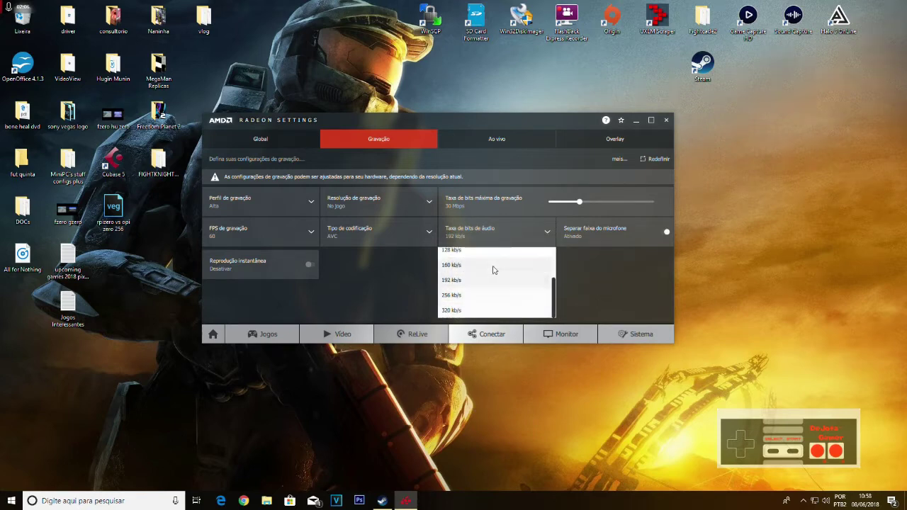
{"action": "left_click", "coordinate": [602, 291]}
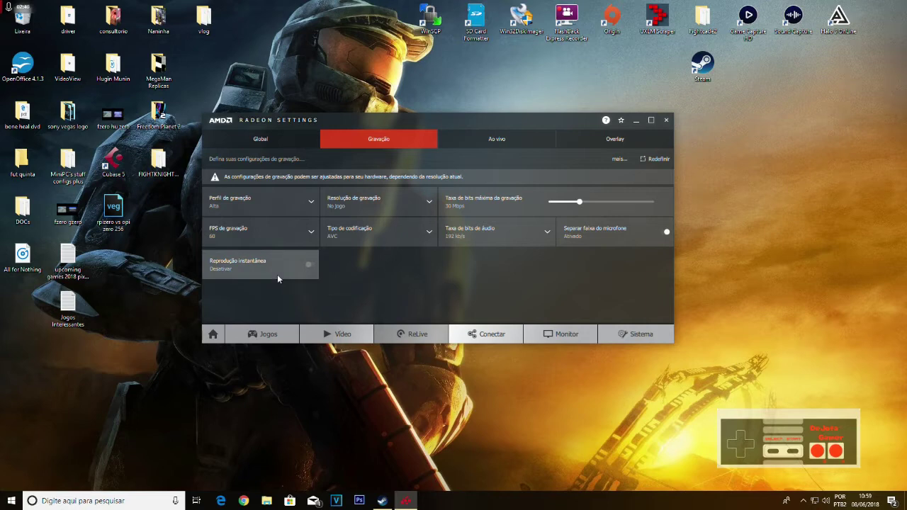
Look over the ReLive live-streaming (Ao vivo) and Overlay settings, and return to the recording (Gravação) settings
{"action": "left_click", "coordinate": [490, 139]}
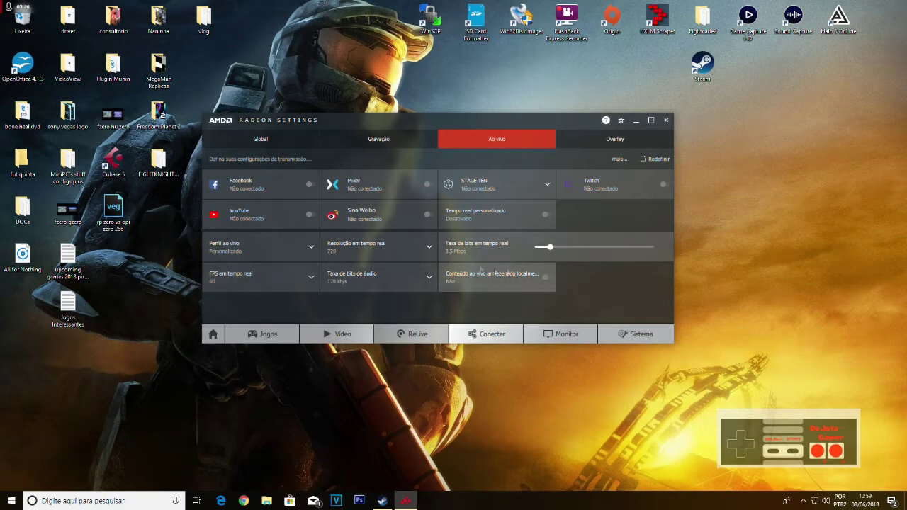
{"action": "mouse_move", "coordinate": [542, 247]}
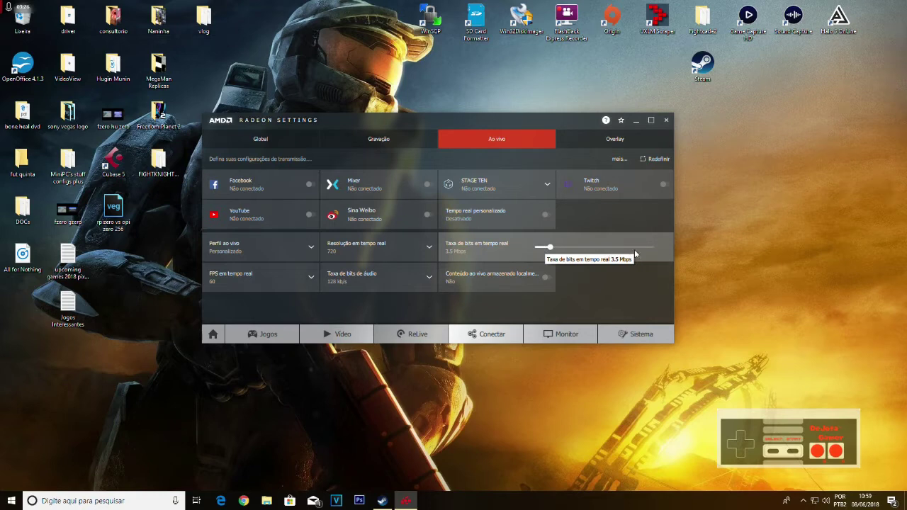
{"action": "left_click", "coordinate": [599, 142]}
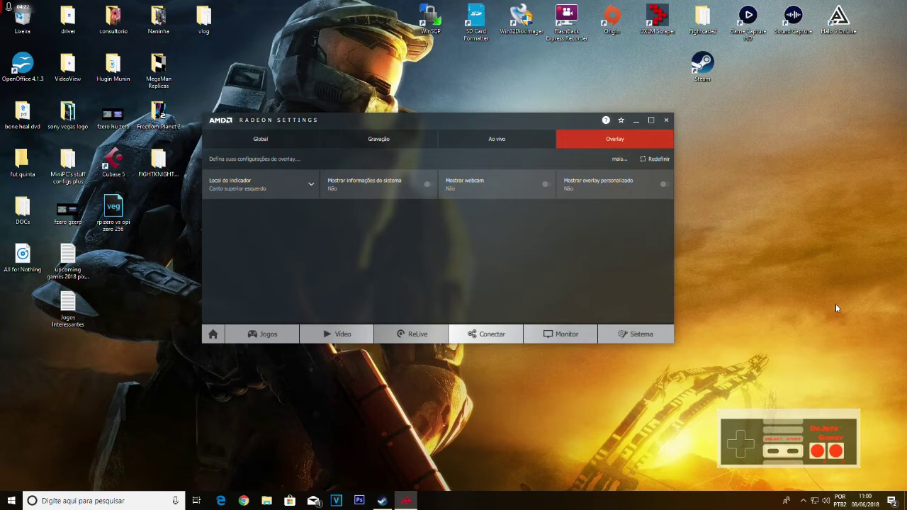
{"action": "left_click", "coordinate": [378, 141]}
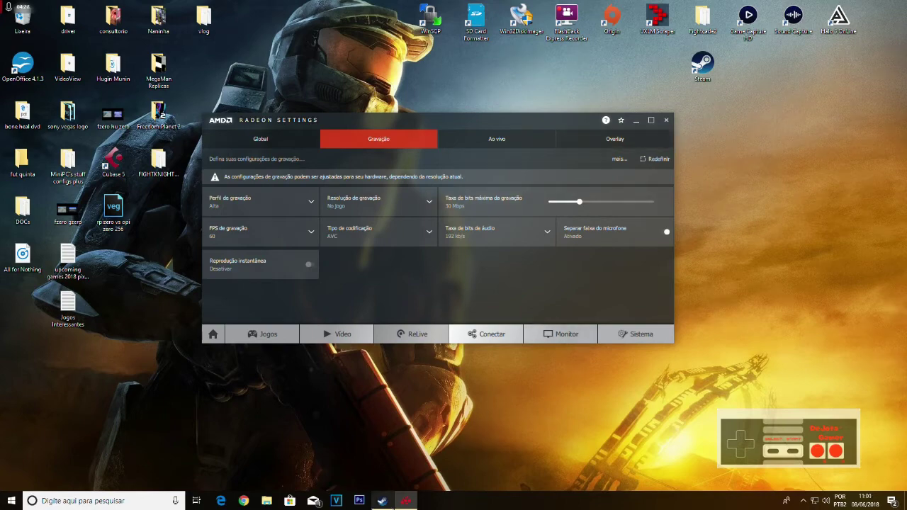
Switch to Steam and launch Toybox Turbos from the library through to its main menu
{"action": "left_click", "coordinate": [380, 503]}
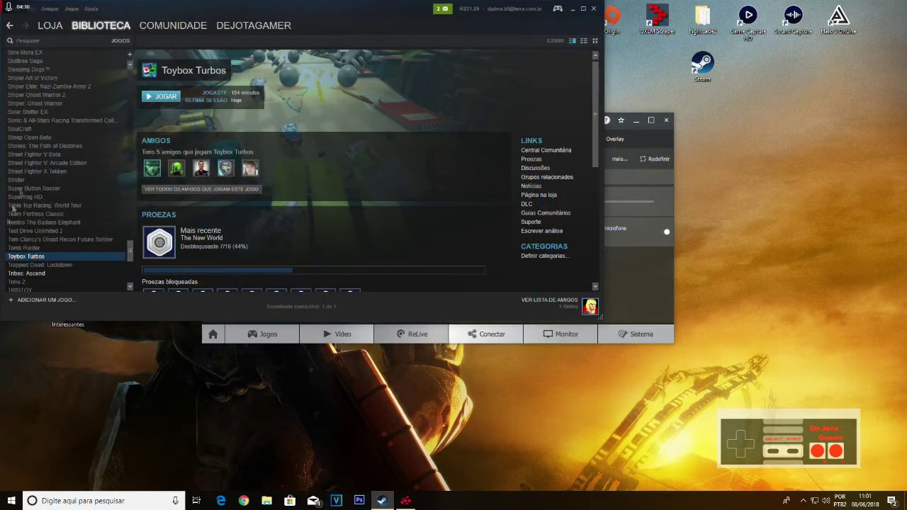
{"action": "left_click", "coordinate": [160, 97]}
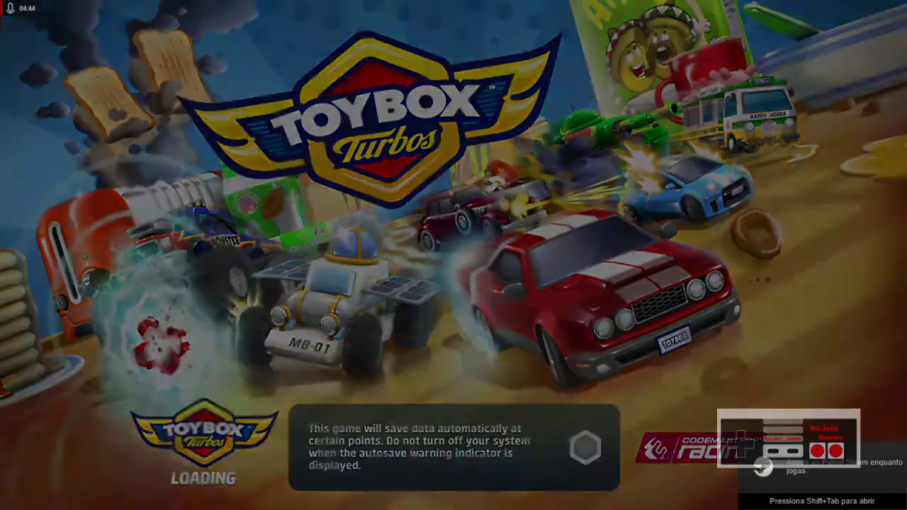
{"action": "key", "text": "Return"}
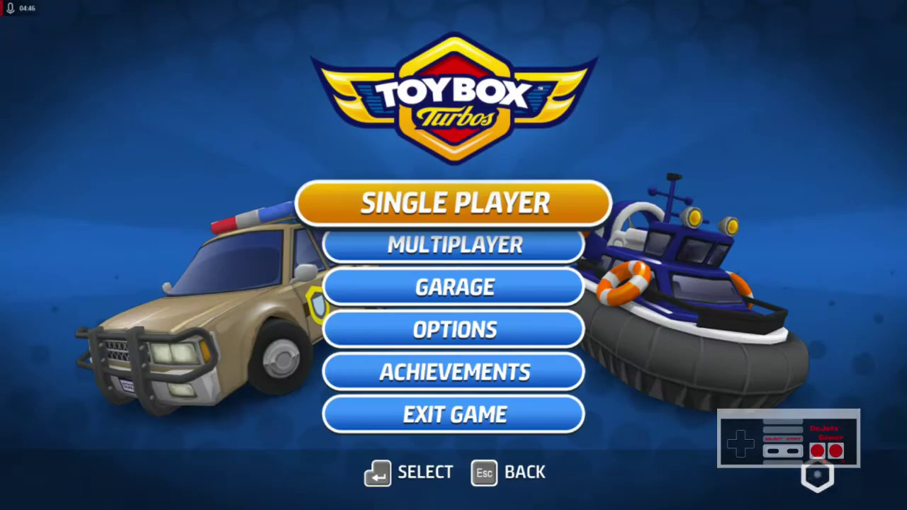
Go to the Settings screen within the game's Options
{"action": "key", "text": "Down"}
{"action": "key", "text": "Down"}
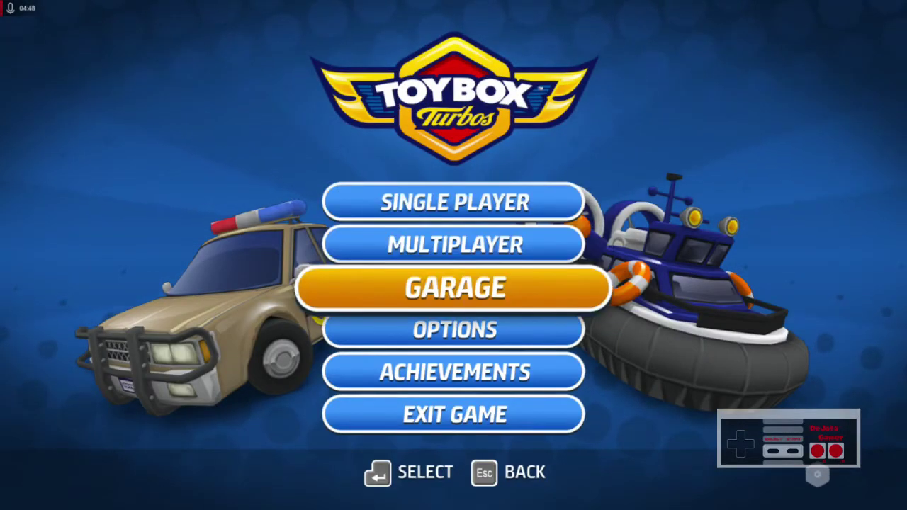
{"action": "key", "text": "Down"}
{"action": "key", "text": "Return"}
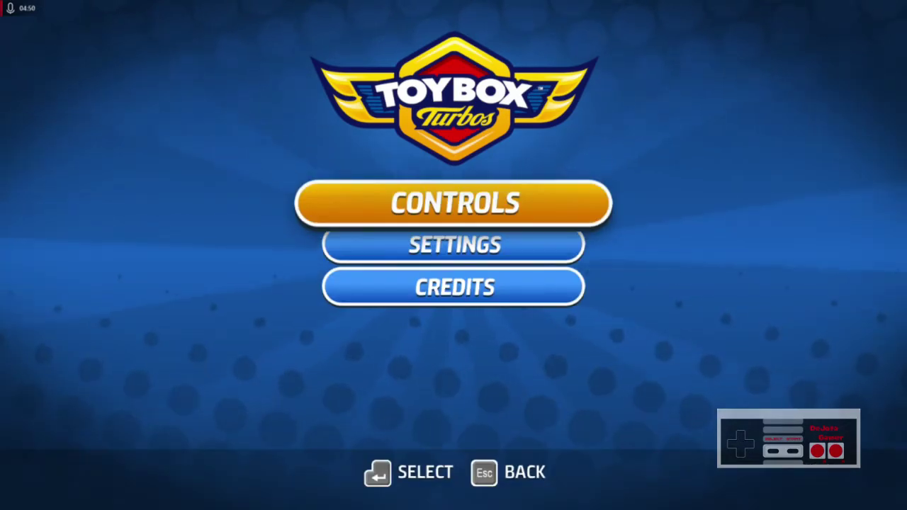
{"action": "key", "text": "Down"}
{"action": "key", "text": "Return"}
Look through the game's settings and open Video Settings for changing
{"action": "key", "text": "Down"}
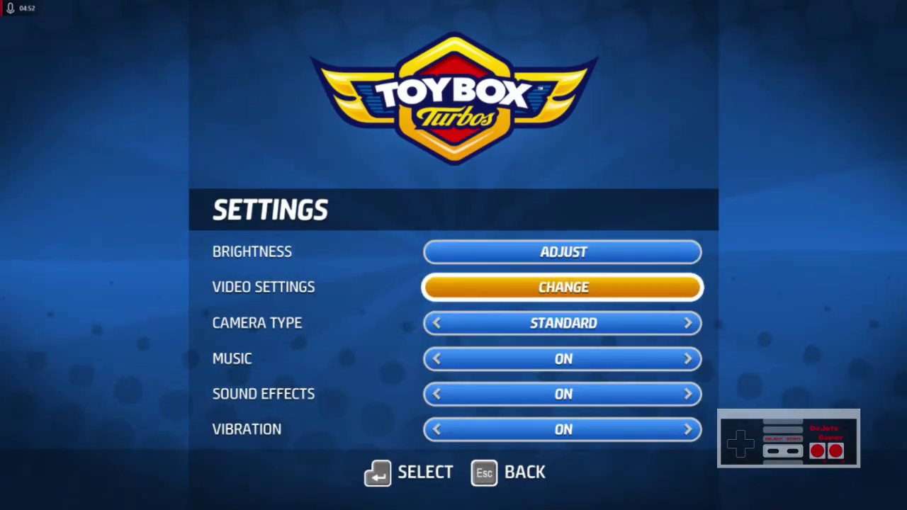
{"action": "key", "text": "Down"}
{"action": "key", "text": "Down"}
{"action": "key", "text": "Down"}
{"action": "key", "text": "Down"}
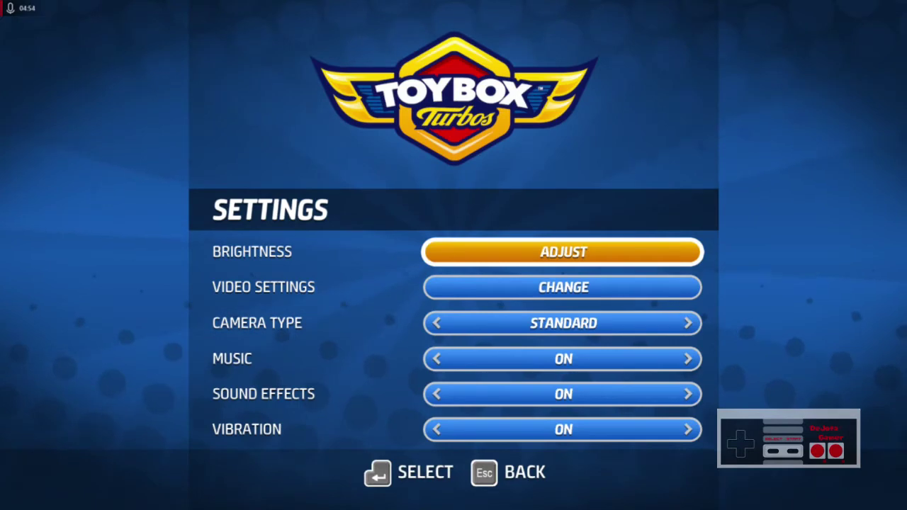
{"action": "key", "text": "Down"}
{"action": "key", "text": "Down"}
{"action": "key", "text": "Down"}
{"action": "key", "text": "Up"}
{"action": "key", "text": "Up"}
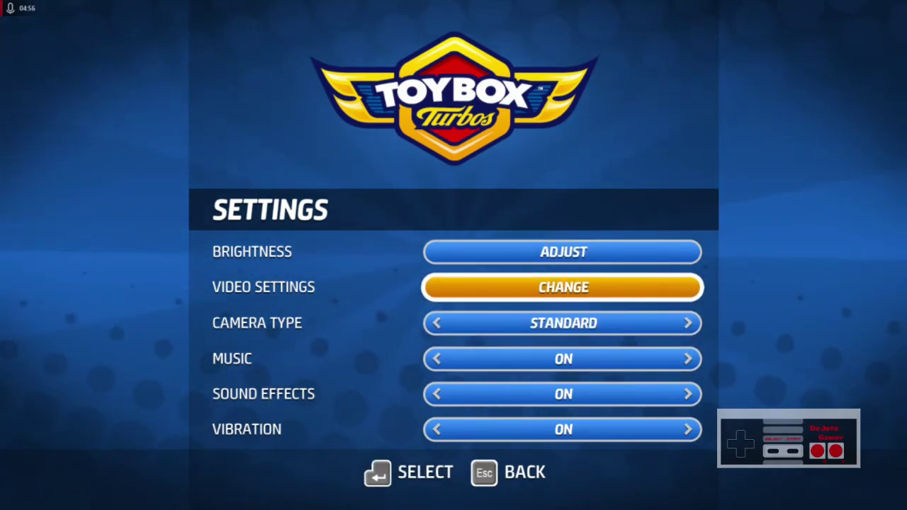
{"action": "key", "text": "Return"}
Try a 1920X1080 resolution, look through the other video settings, and leave the screen without applying the change
{"action": "key", "text": "Down"}
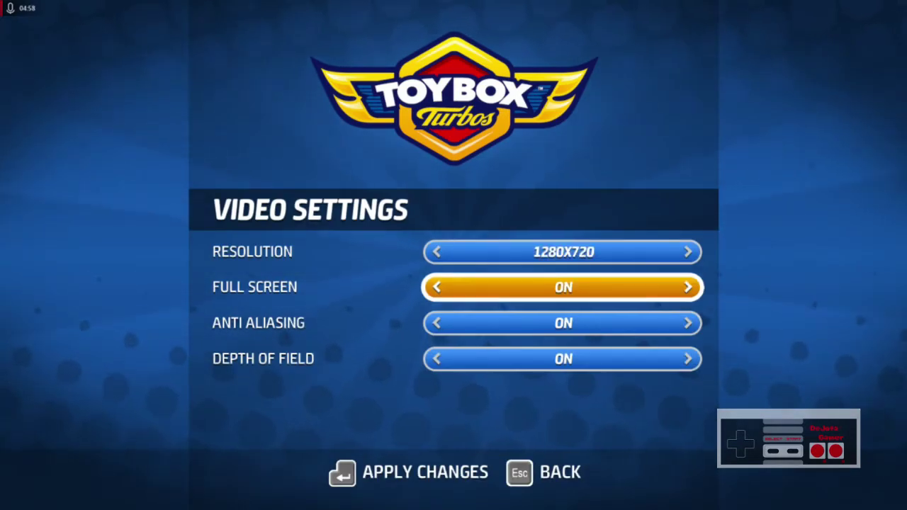
{"action": "key", "text": "Up"}
{"action": "key", "text": "Right"}
{"action": "key", "text": "Right"}
{"action": "key", "text": "Right"}
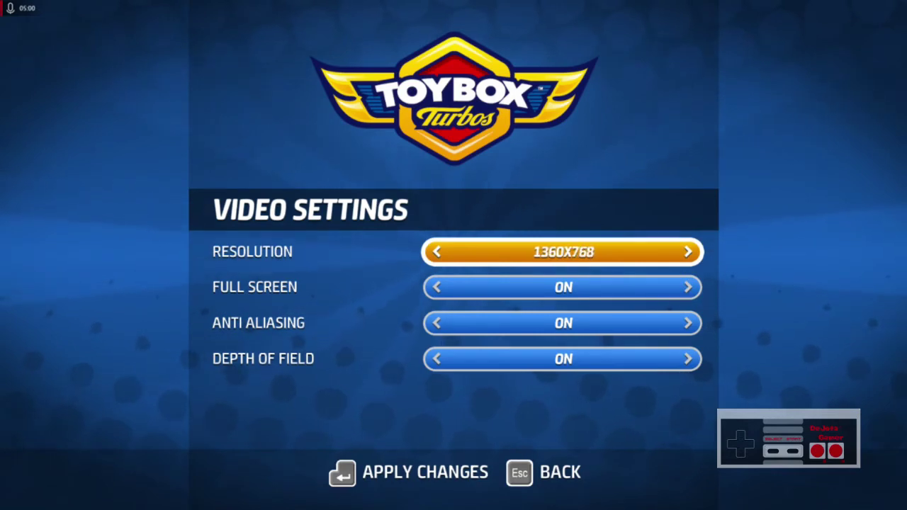
{"action": "key", "text": "Right"}
{"action": "key", "text": "Right"}
{"action": "key", "text": "Right"}
{"action": "key", "text": "Right"}
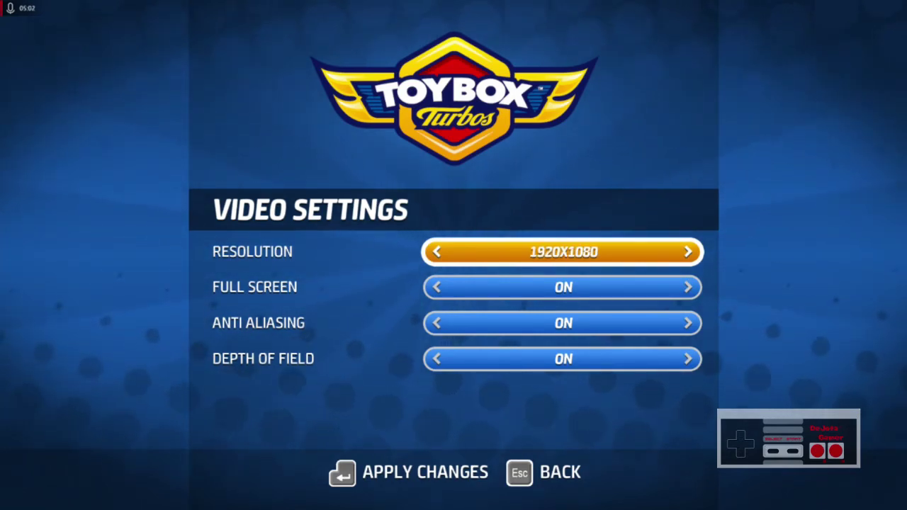
{"action": "key", "text": "Down"}
{"action": "key", "text": "Down"}
{"action": "key", "text": "Down"}
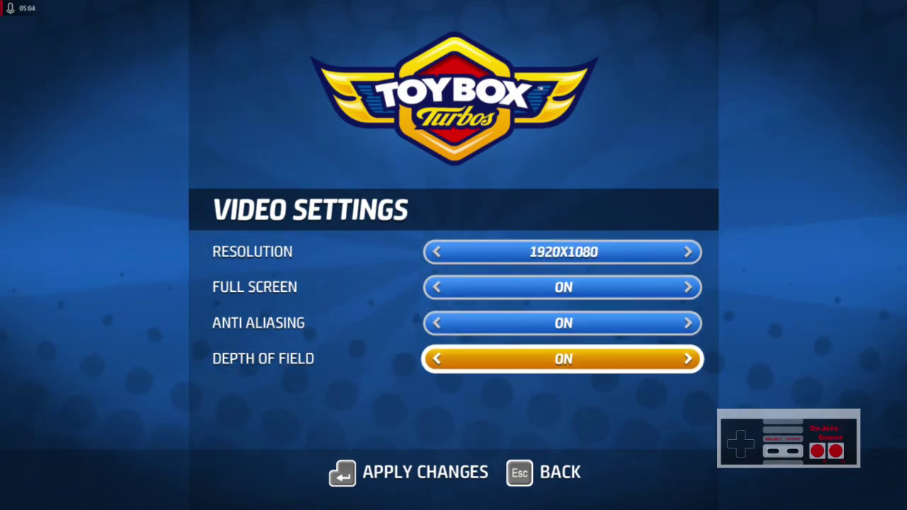
{"action": "key", "text": "Escape"}
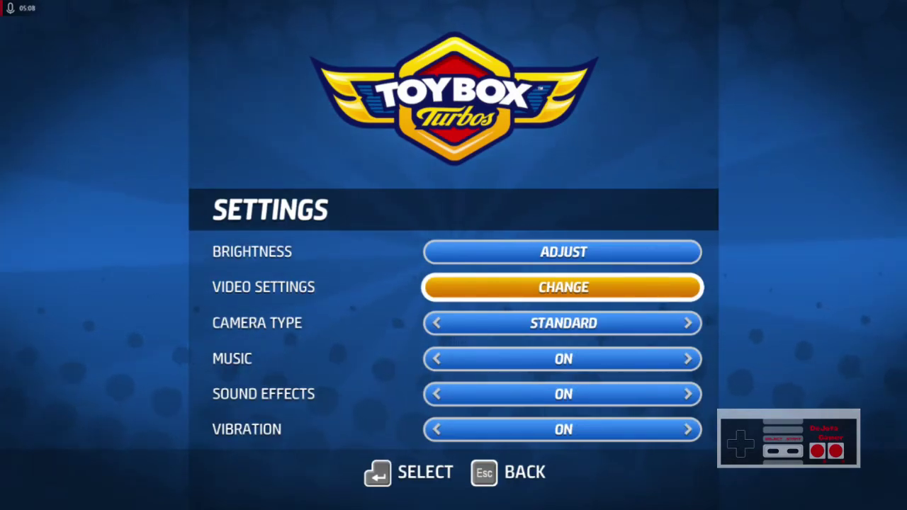
Reopen the video settings, set the resolution to 1920X1080, apply the change and keep the new display settings
{"action": "key", "text": "Escape"}
{"action": "key", "text": "Left"}
{"action": "key", "text": "Left"}
{"action": "key", "text": "Left"}
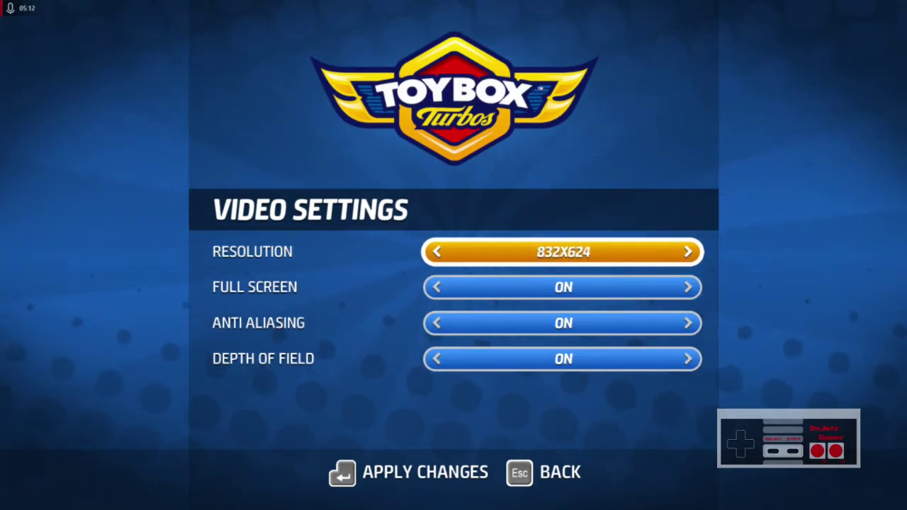
{"action": "key", "text": "Right"}
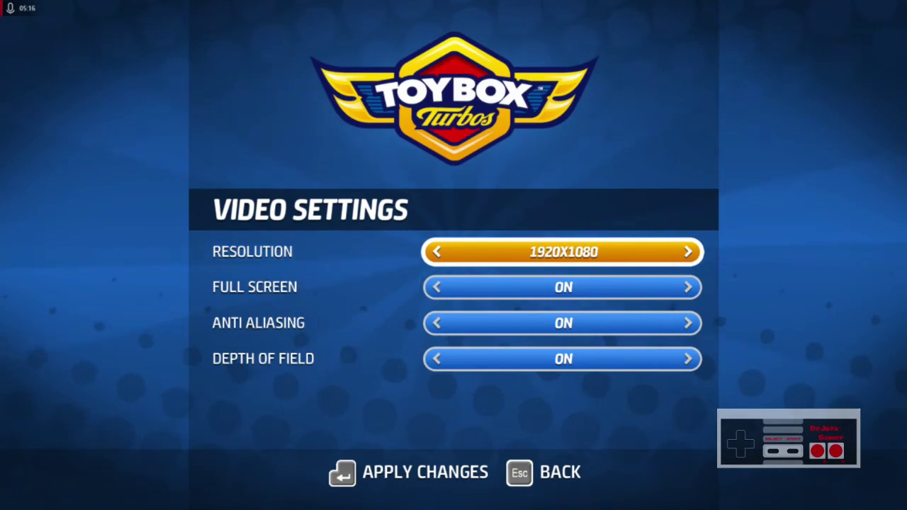
{"action": "key", "text": "Return"}
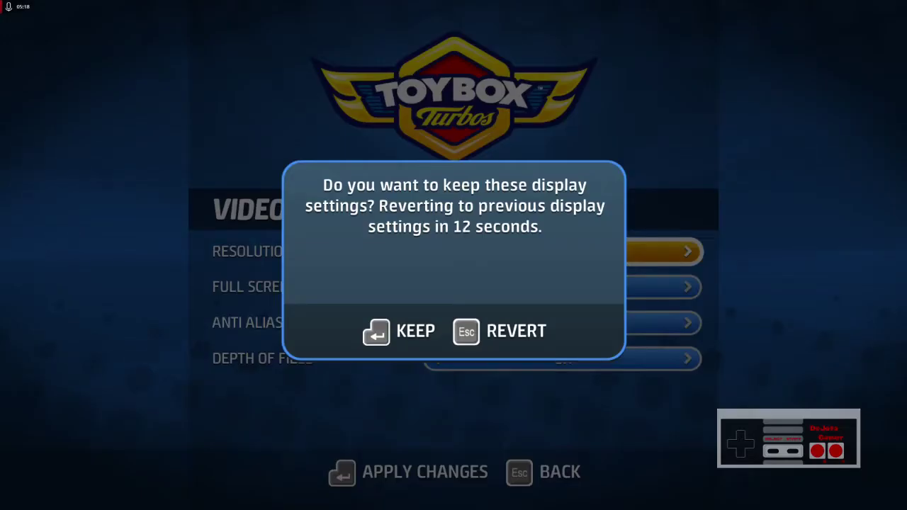
{"action": "key", "text": "Return"}
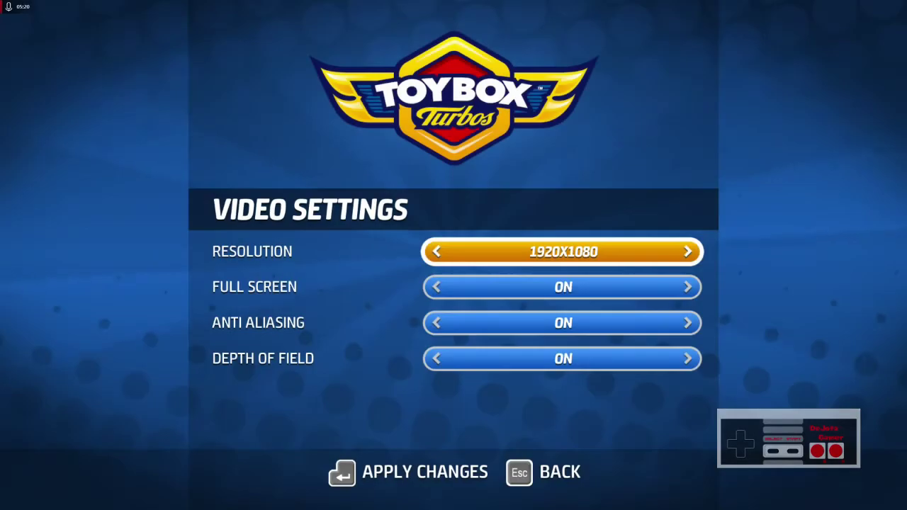
Leave the video settings and go back through Settings and Options to the game's main menu
{"action": "key", "text": "Escape"}
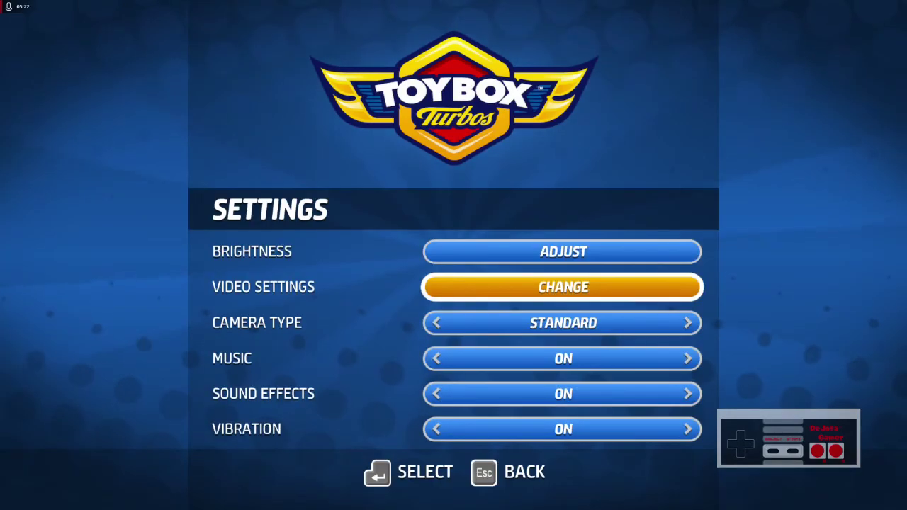
{"action": "key", "text": "Escape"}
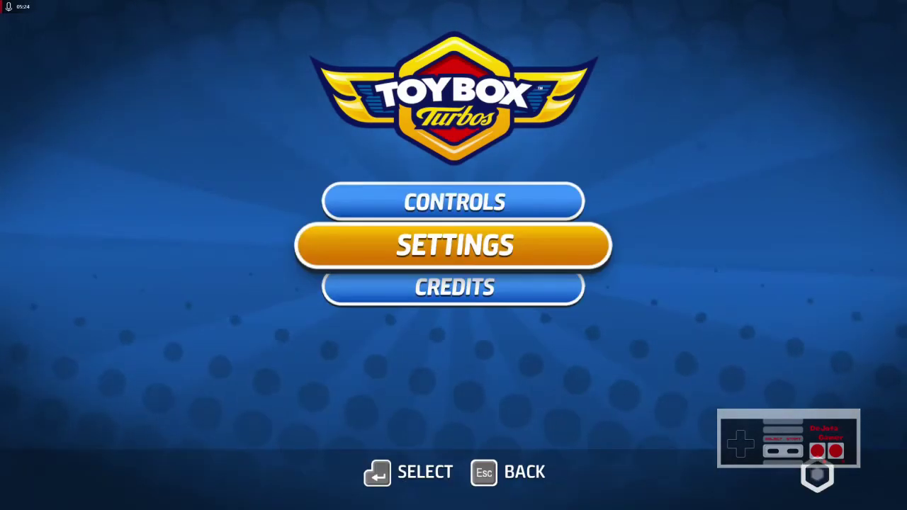
{"action": "key", "text": "Escape"}
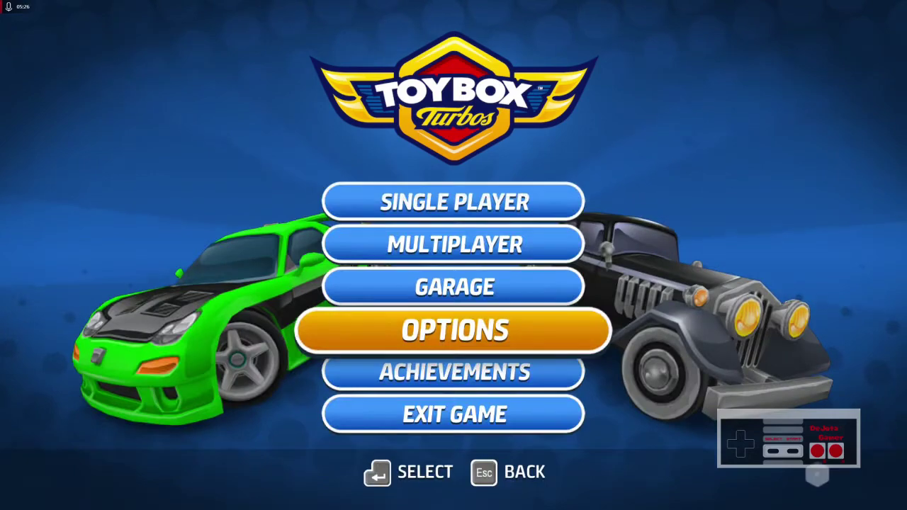
Enter single-player mode and open the Classic race Back to School in the Off-Road Rush series
{"action": "key", "text": "Up"}
{"action": "key", "text": "Up"}
{"action": "key", "text": "Return"}
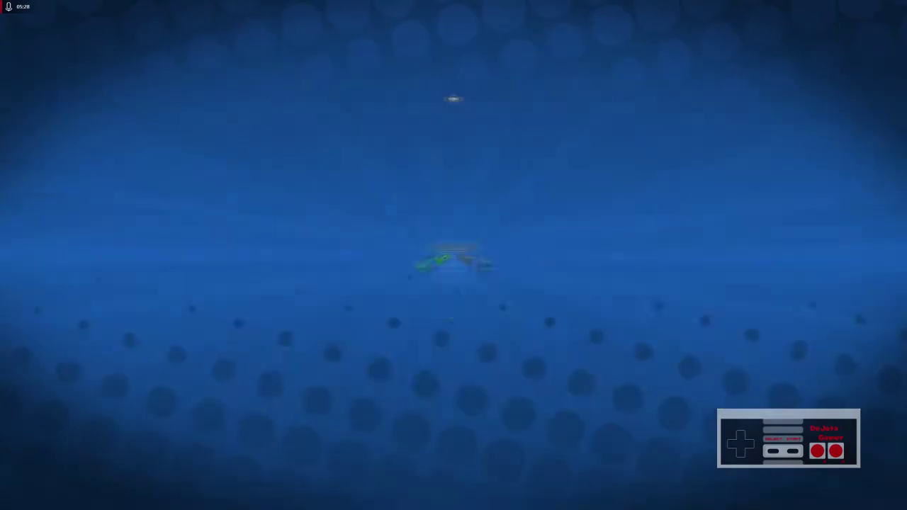
{"action": "key", "text": "Return"}
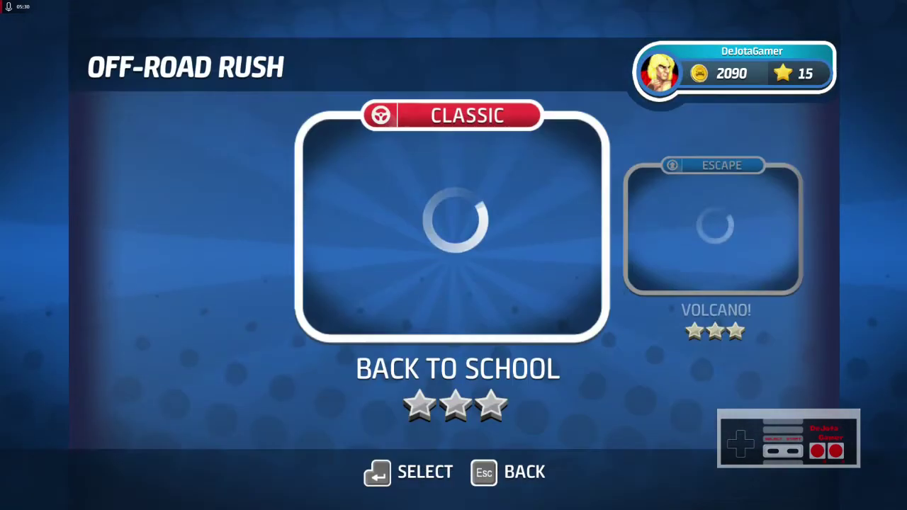
{"action": "key", "text": "Return"}
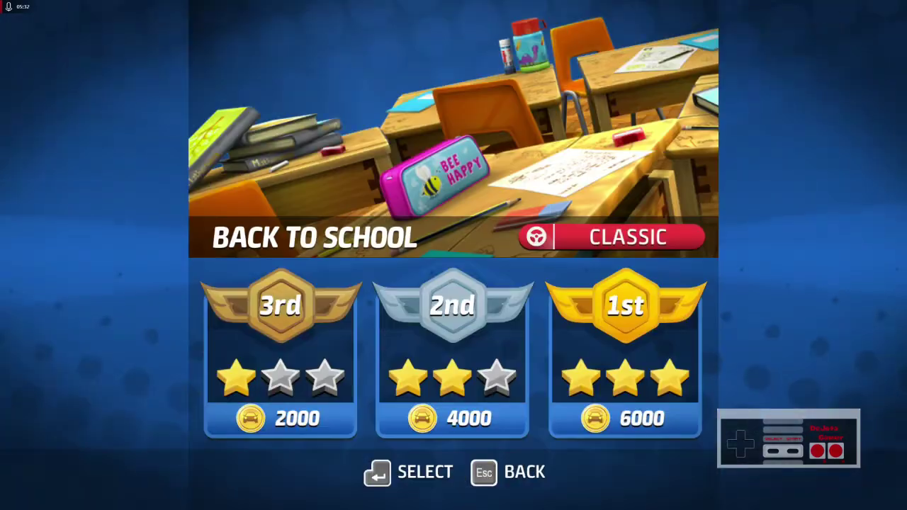